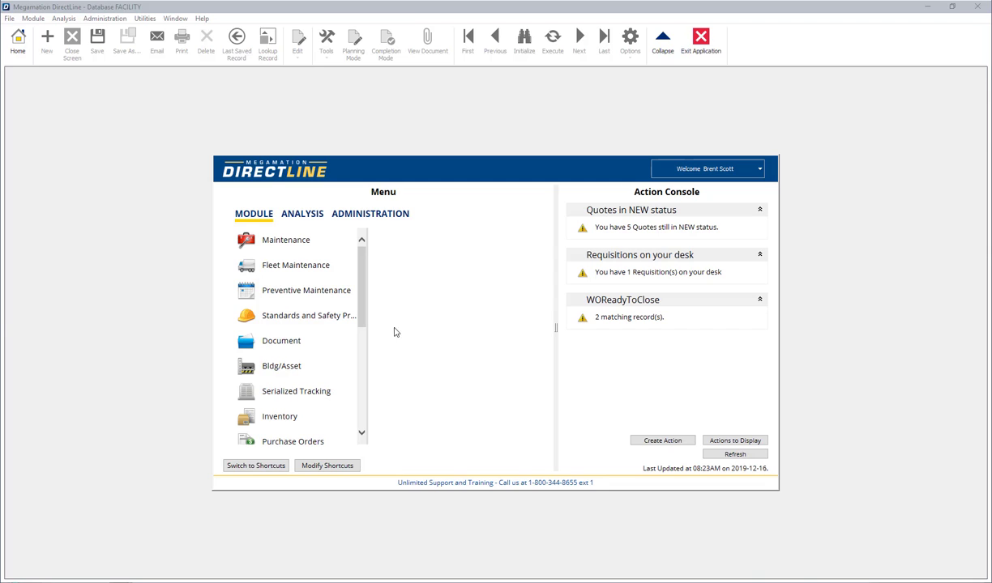
# Step: Open the Work Order Console and set the Trade selection criterion to ELEC (Electricians)
pyautogui.click(281, 244)
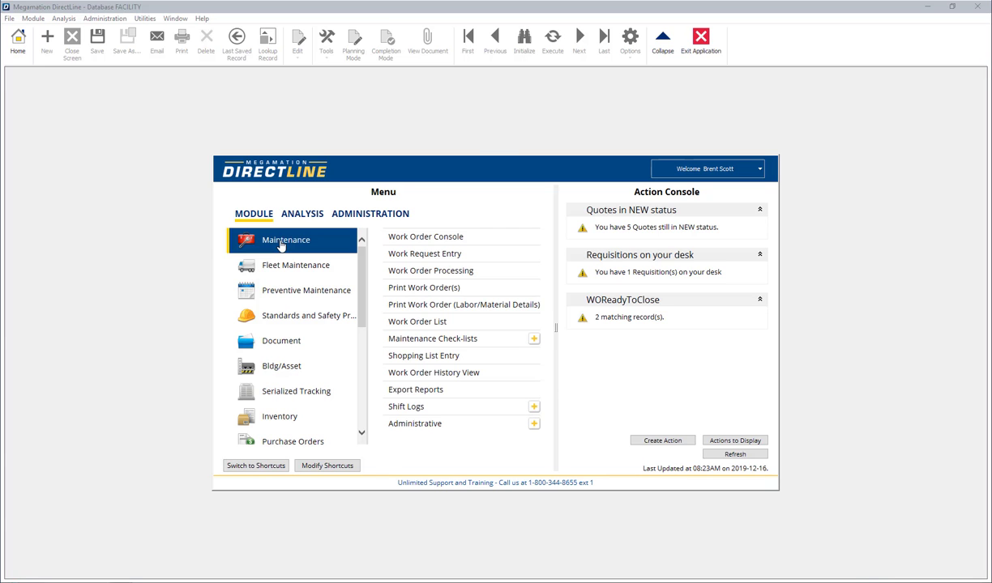
pyautogui.click(434, 240)
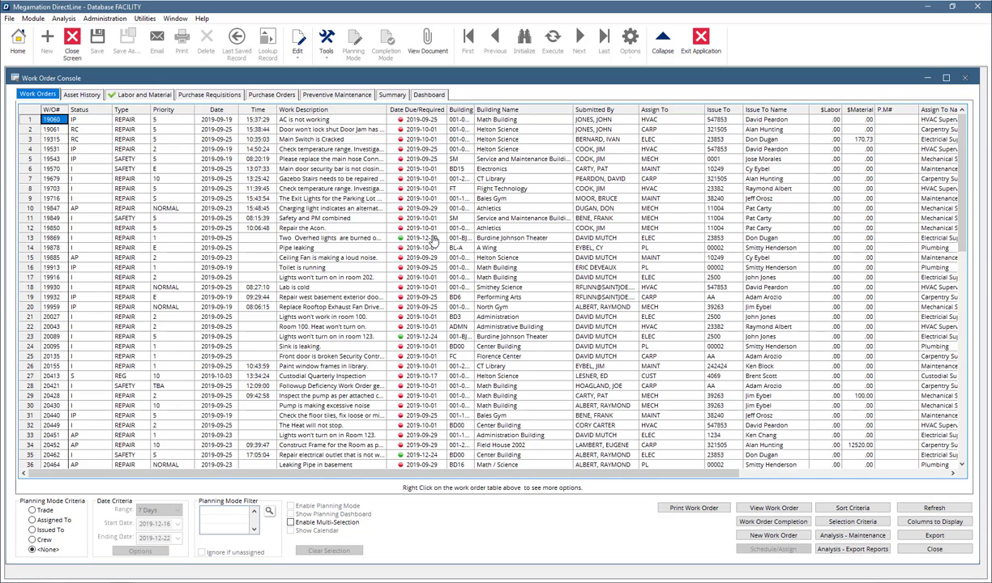
pyautogui.click(849, 523)
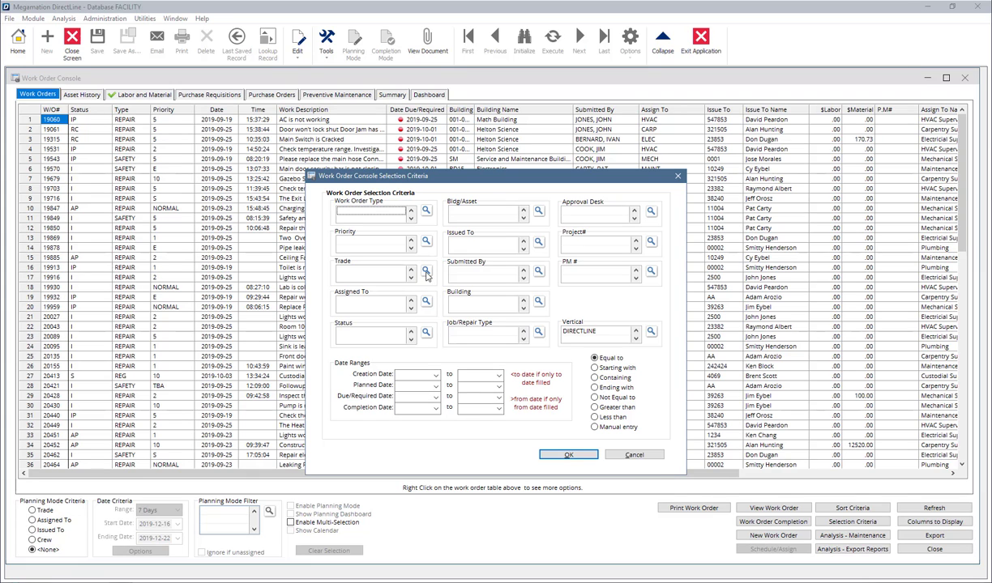
pyautogui.click(426, 272)
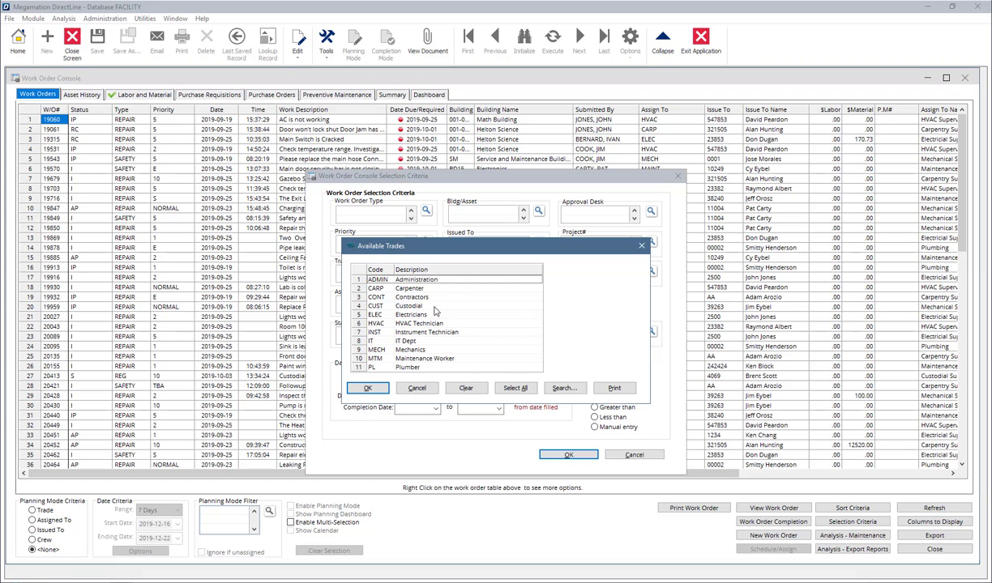
pyautogui.click(397, 314)
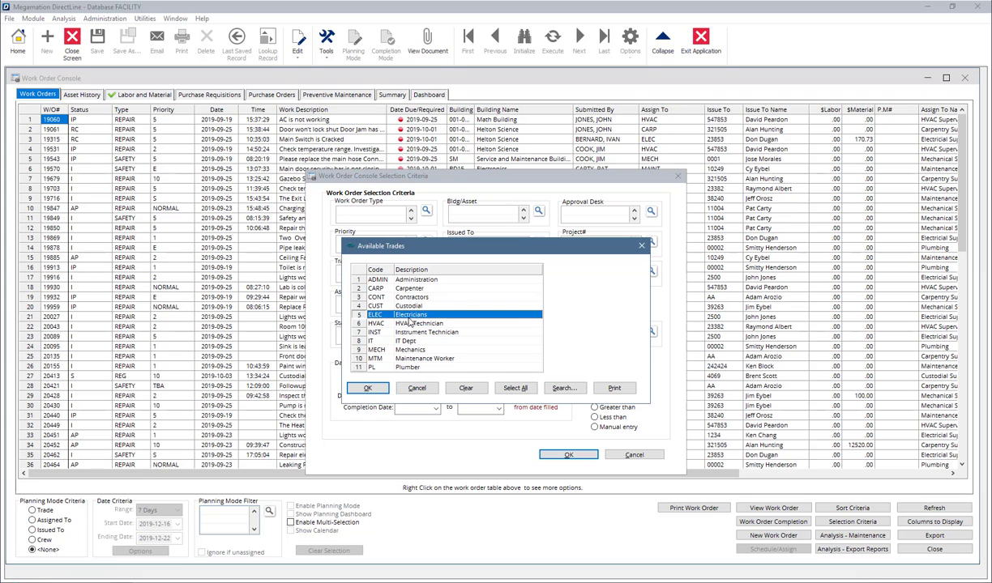
pyautogui.click(368, 388)
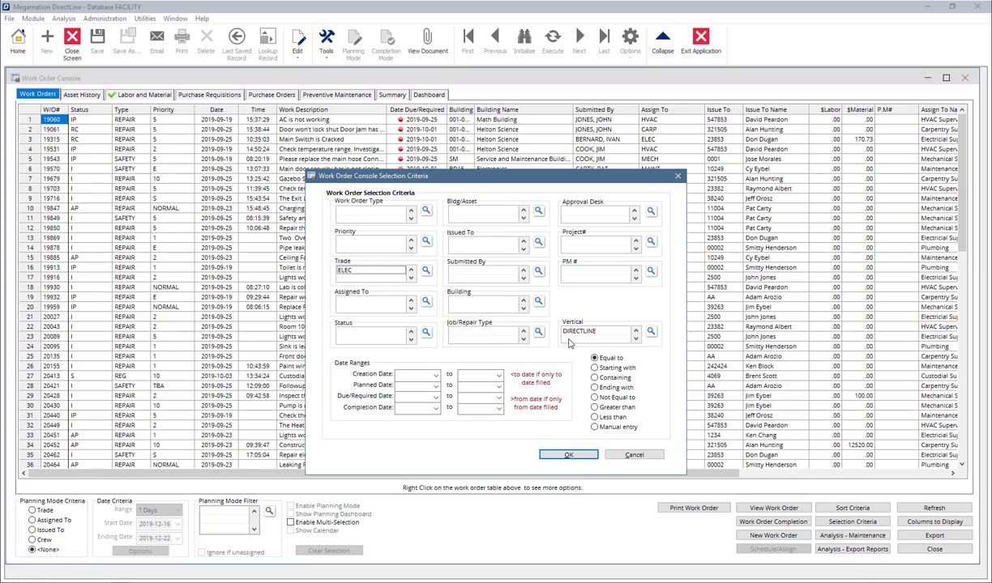
# Step: Filter the work orders to statuses not equal to CA (Cancelled) and CL (Closed), and apply the selection criteria
pyautogui.click(425, 334)
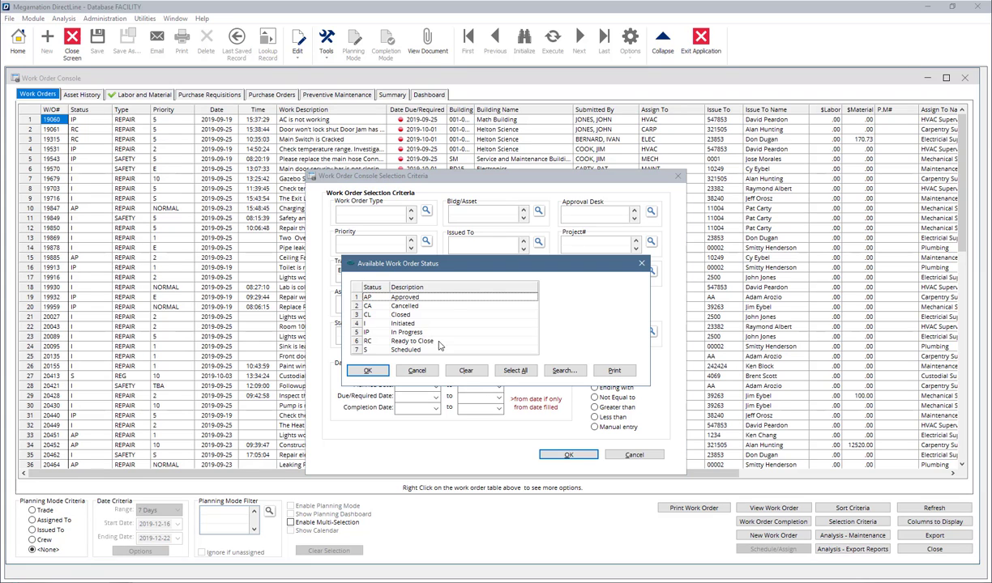
pyautogui.click(367, 305)
pyautogui.keyDown('ctrl'); pyautogui.click(368, 315); pyautogui.keyUp('ctrl')
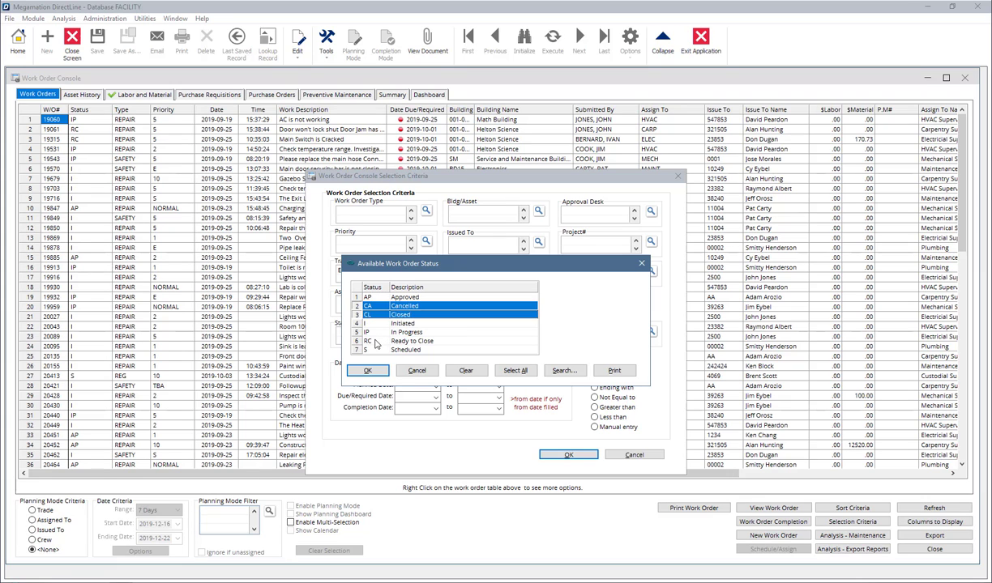
pyautogui.click(368, 370)
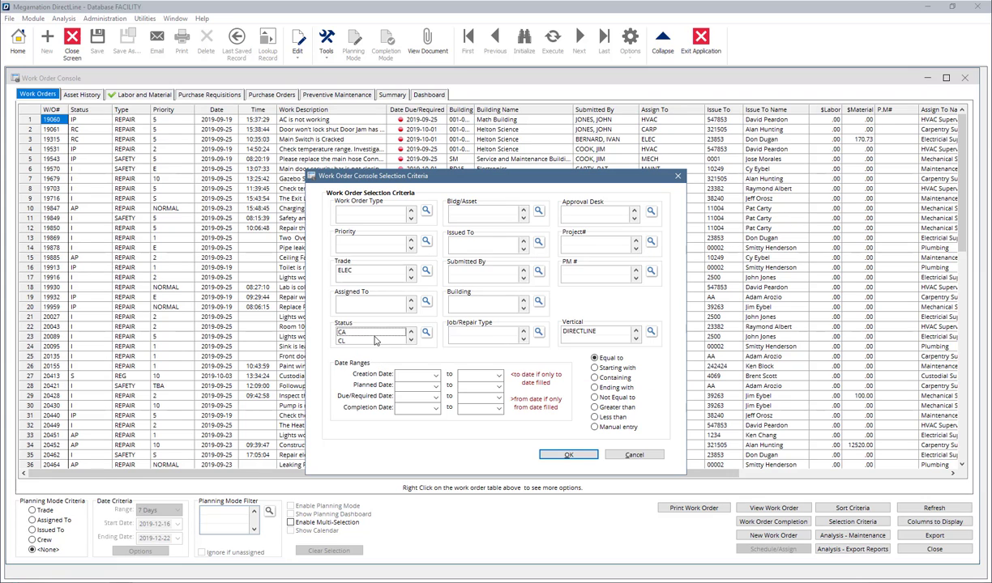
pyautogui.click(594, 397)
pyautogui.click(568, 455)
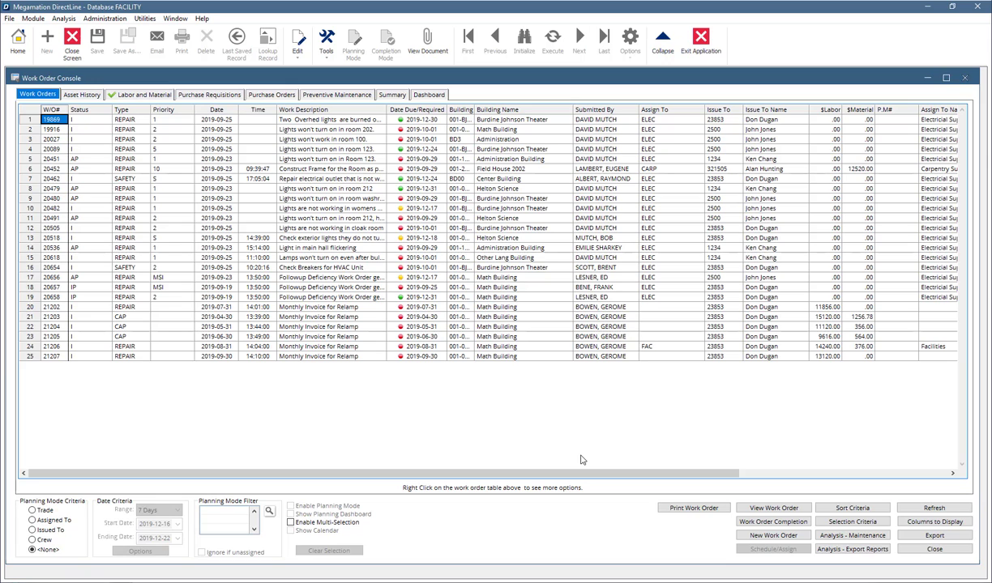
# Step: Add the Clocked In ID column to the console's displayed columns
pyautogui.click(931, 523)
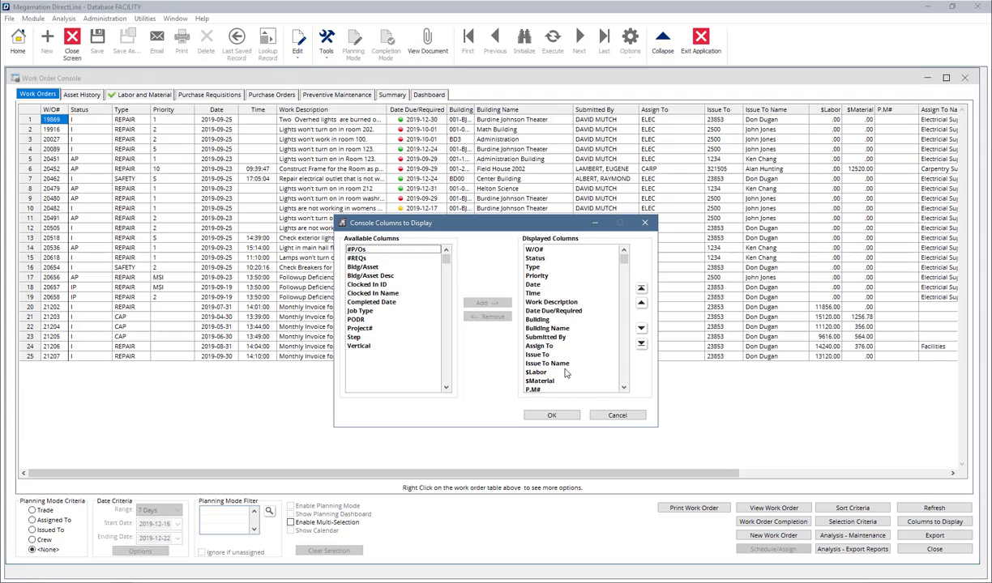
pyautogui.click(365, 285)
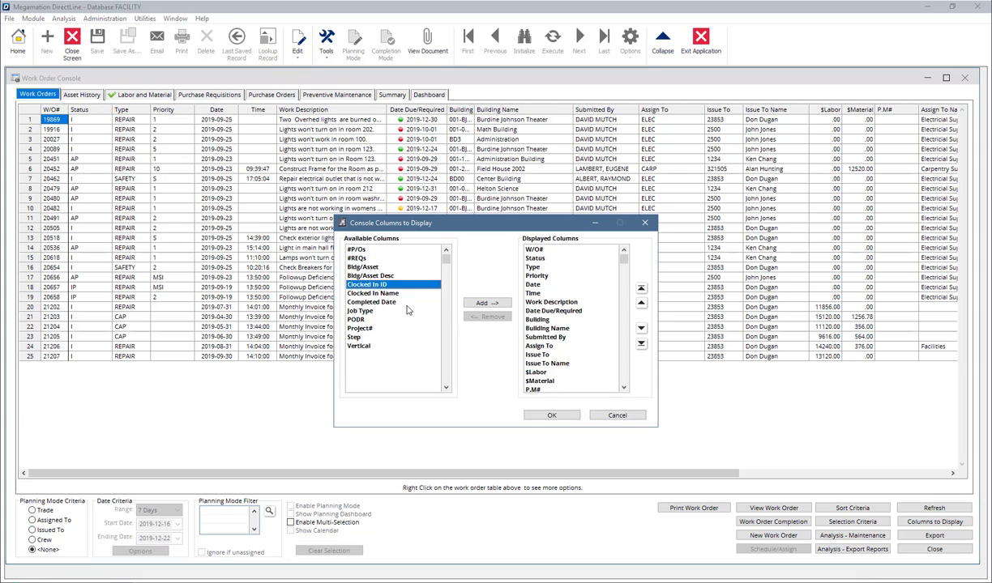
pyautogui.click(484, 304)
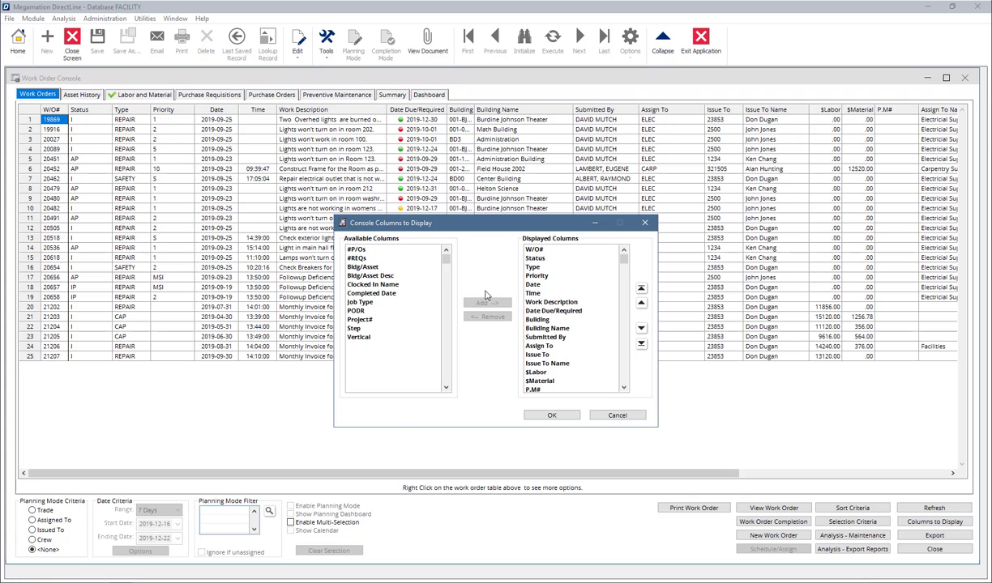
# Step: Remove the H/M column from the console's displayed columns
pyautogui.click(626, 272)
pyautogui.moveTo(627, 271); pyautogui.dragTo(625, 388)
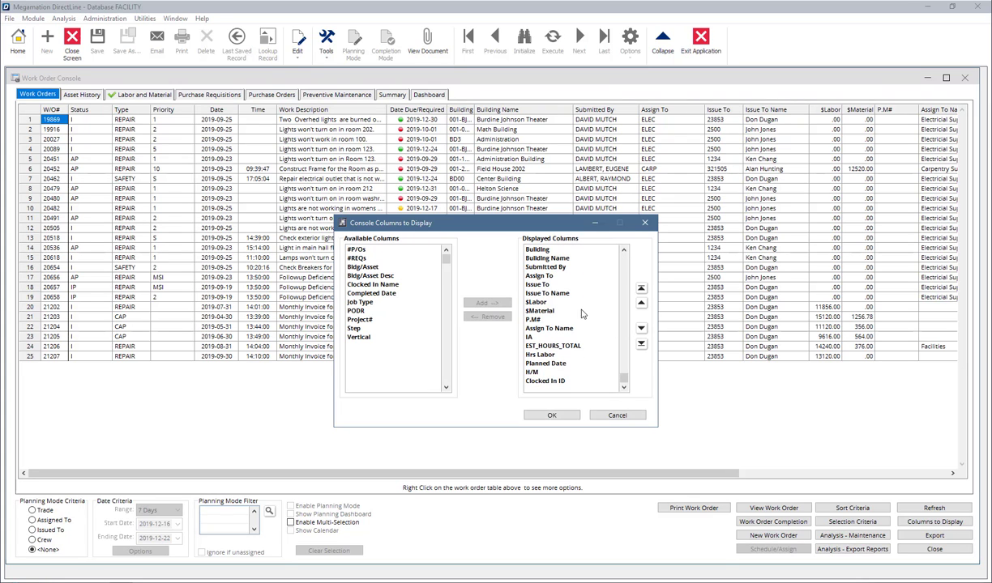
pyautogui.click(537, 374)
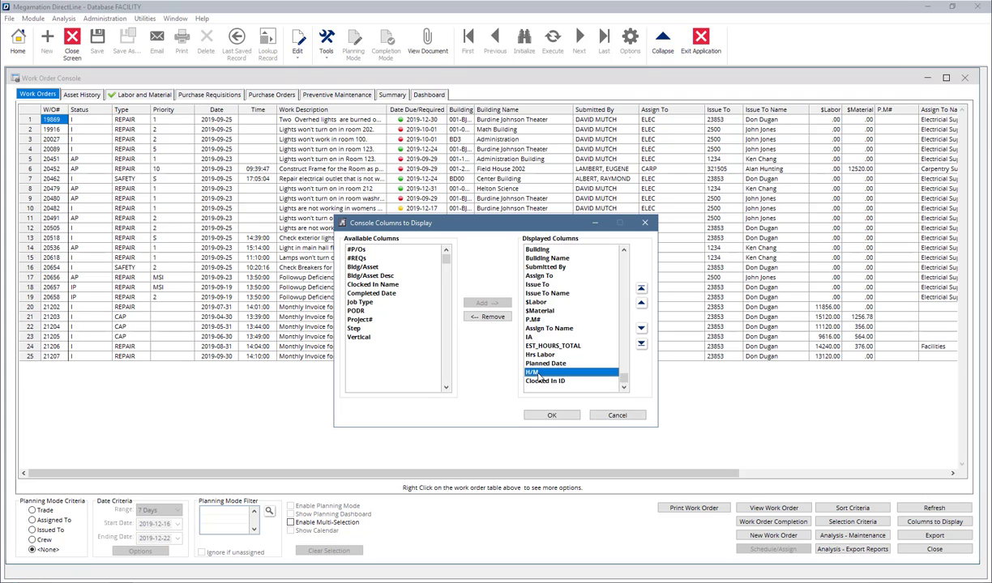
pyautogui.click(491, 317)
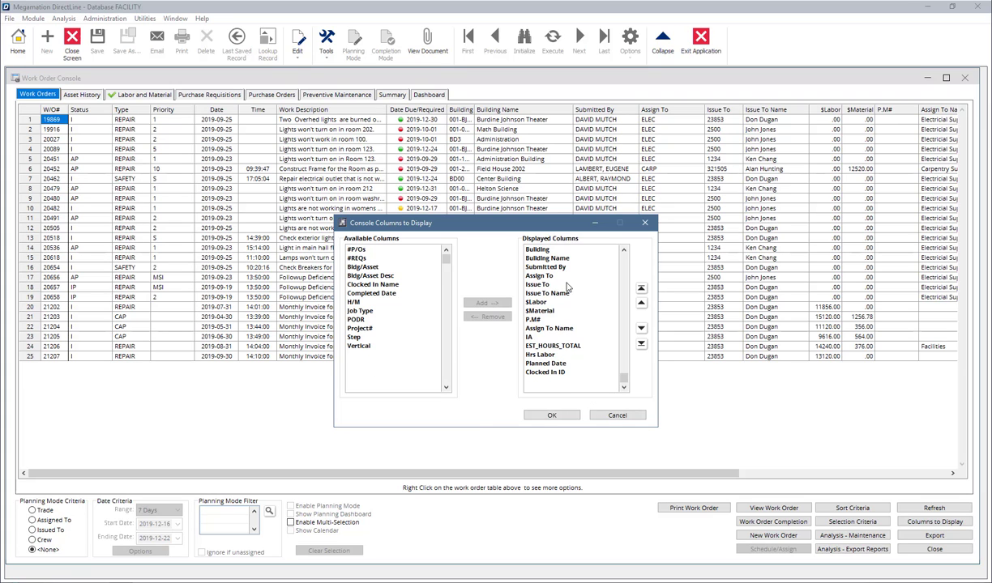
# Step: Move the IA column up to sit between Submitted By and Assign To, and apply the column layout
pyautogui.click(533, 337)
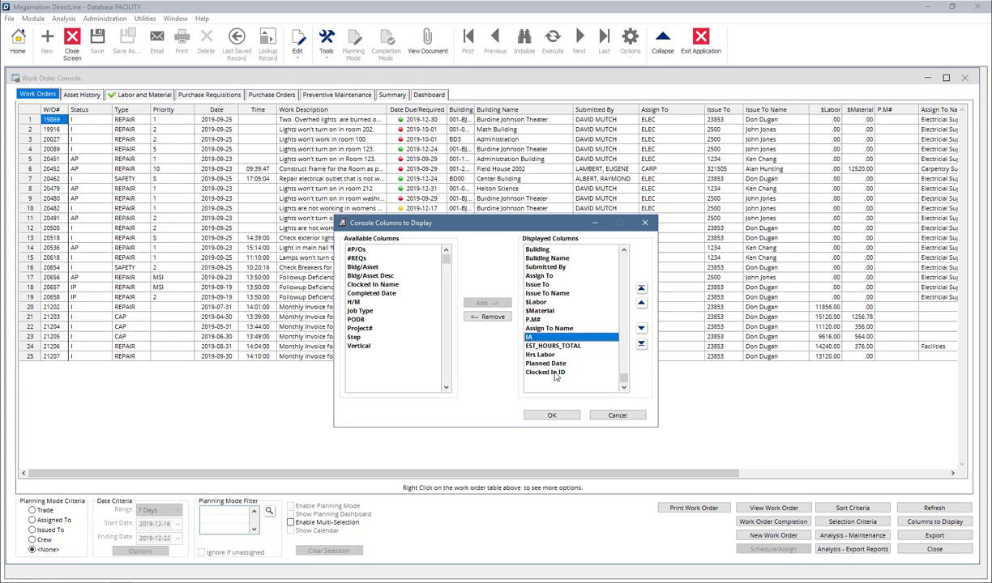
pyautogui.click(641, 303)
pyautogui.click(640, 303)
pyautogui.click(641, 303)
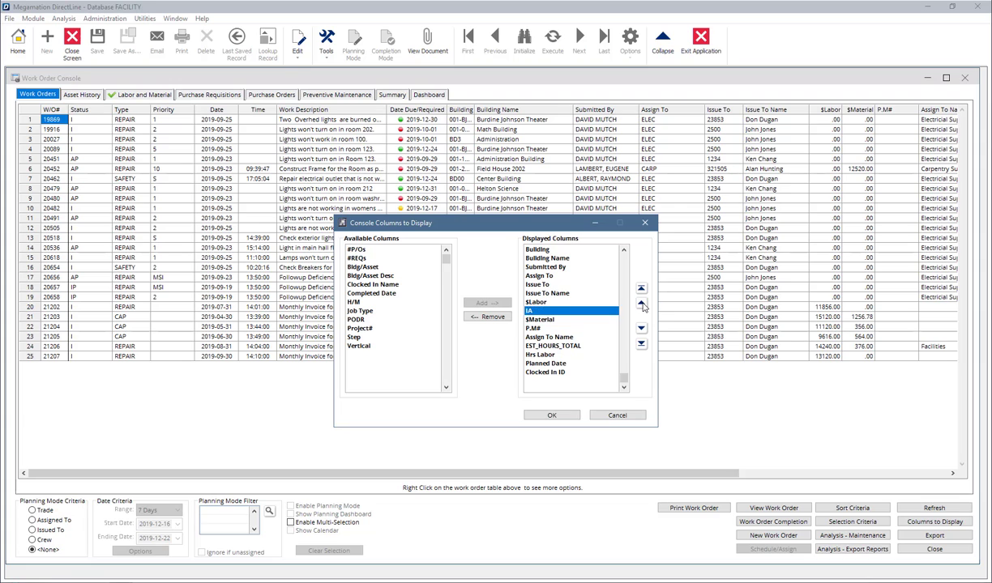
pyautogui.click(641, 303)
pyautogui.click(641, 303)
pyautogui.click(640, 303)
pyautogui.click(641, 304)
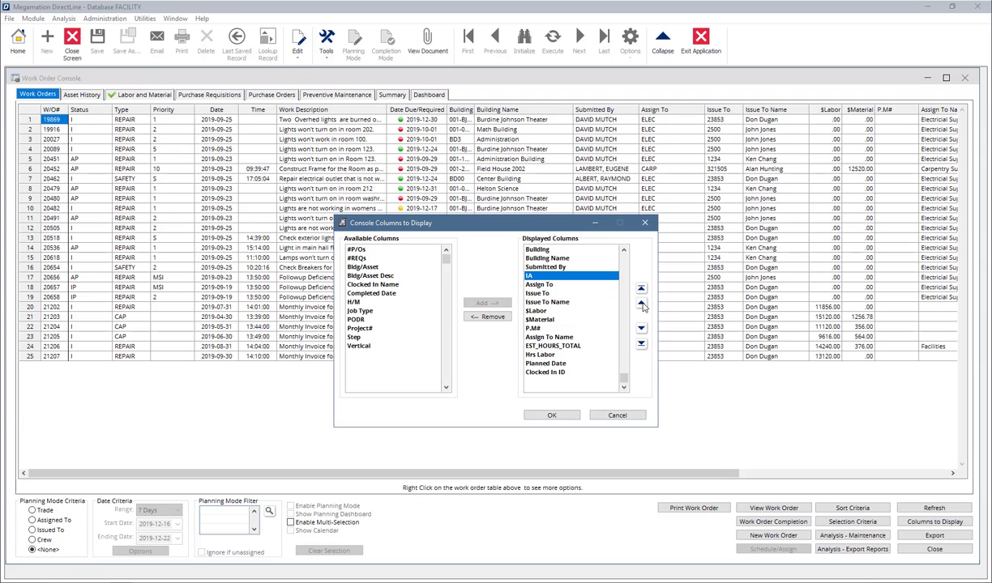
pyautogui.click(641, 304)
pyautogui.click(642, 329)
pyautogui.click(551, 415)
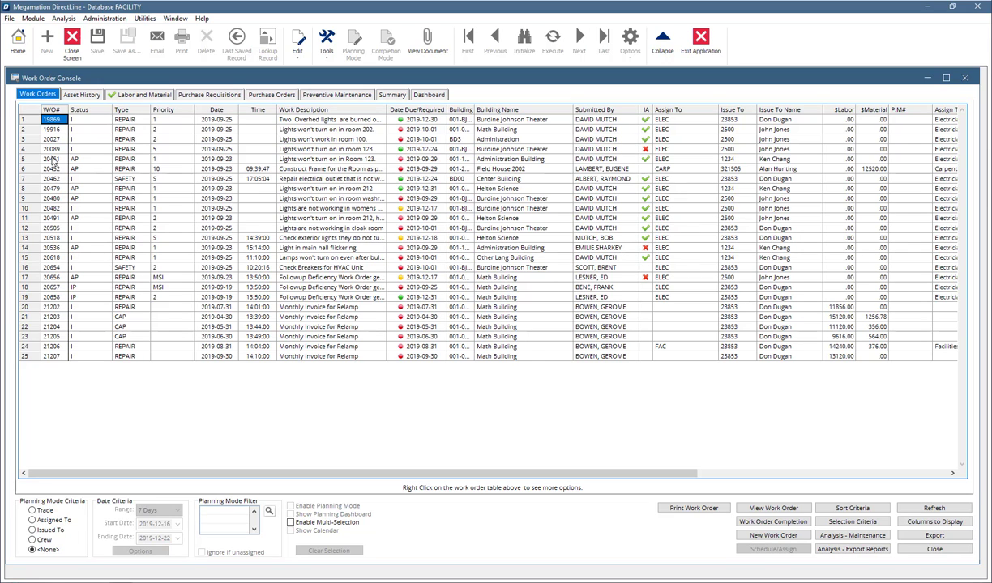
# Step: Enable multi-selection in the work order table and select the first three work orders
pyautogui.rightClick(52, 124)
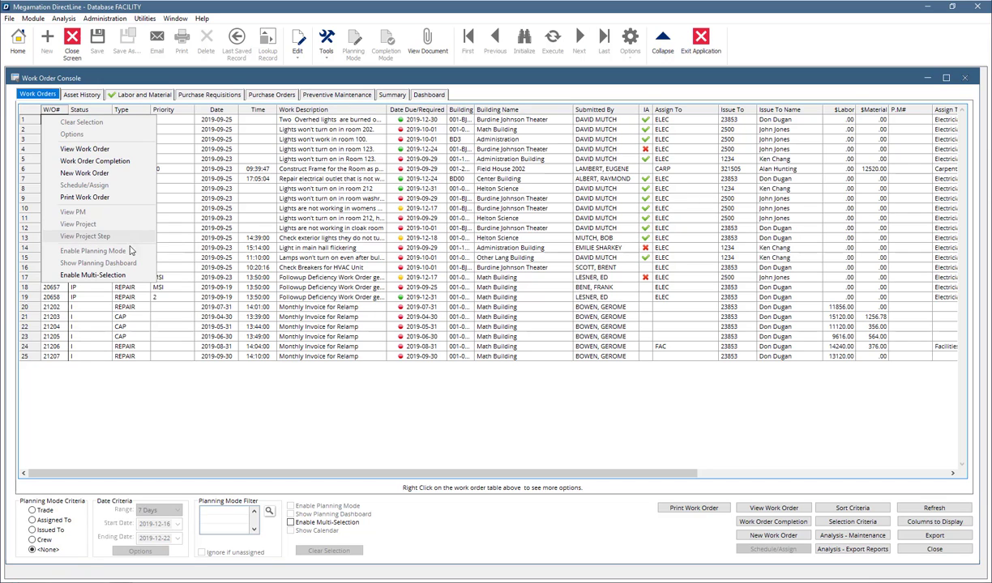
pyautogui.click(82, 275)
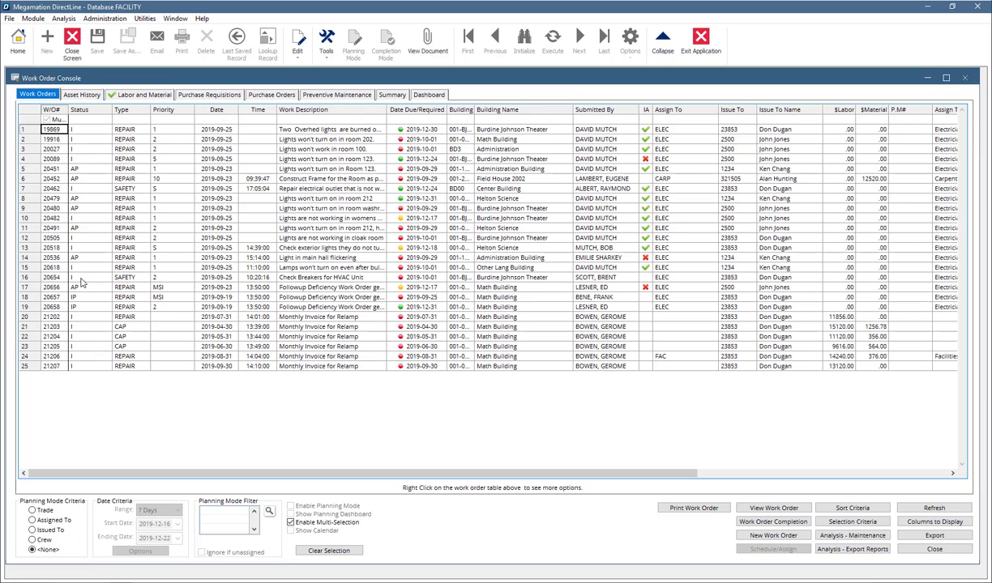
pyautogui.click(57, 131)
pyautogui.click(60, 139)
pyautogui.click(56, 149)
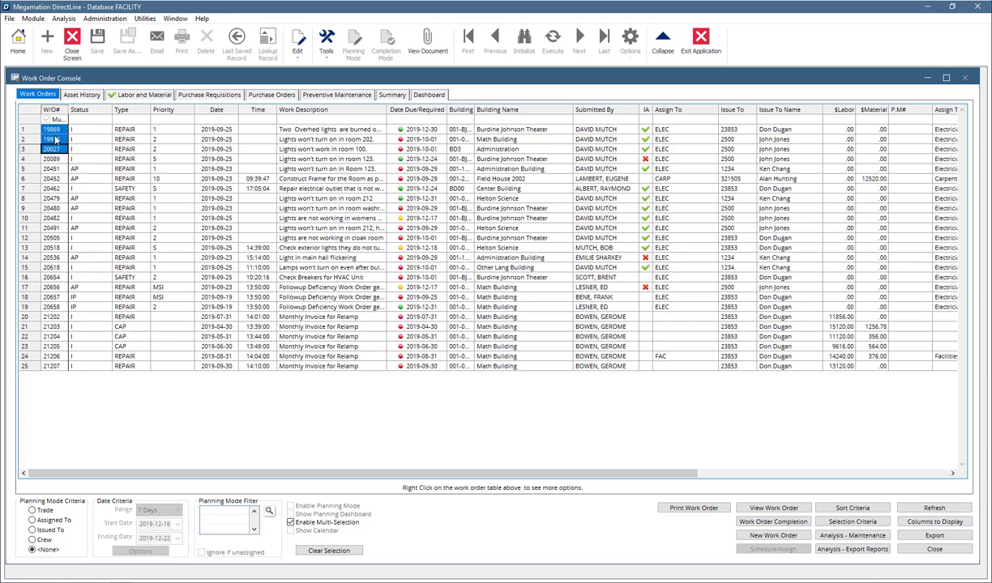
# Step: View the selected work orders in Work Order Processing, and return to the console
pyautogui.rightClick(55, 140)
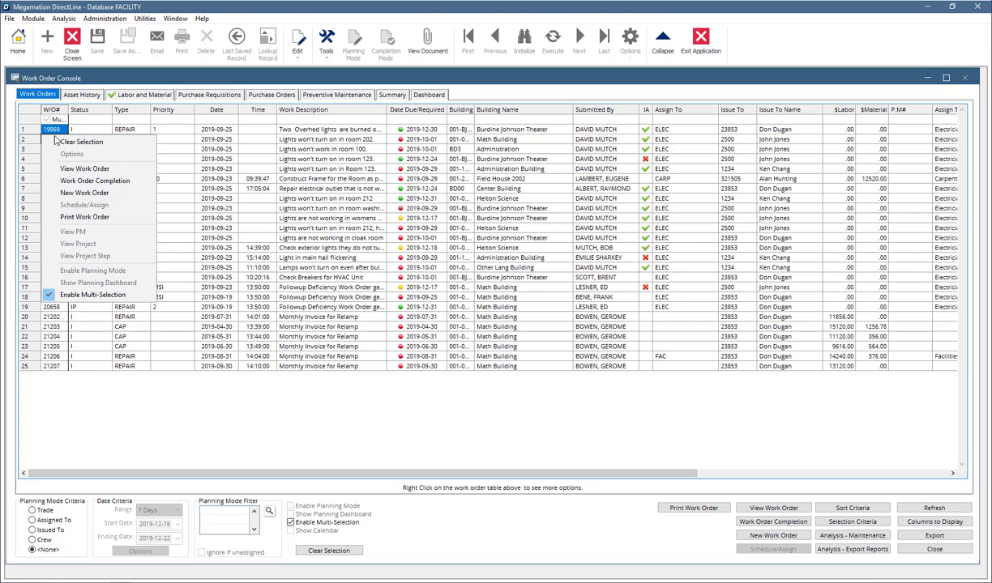
pyautogui.click(85, 170)
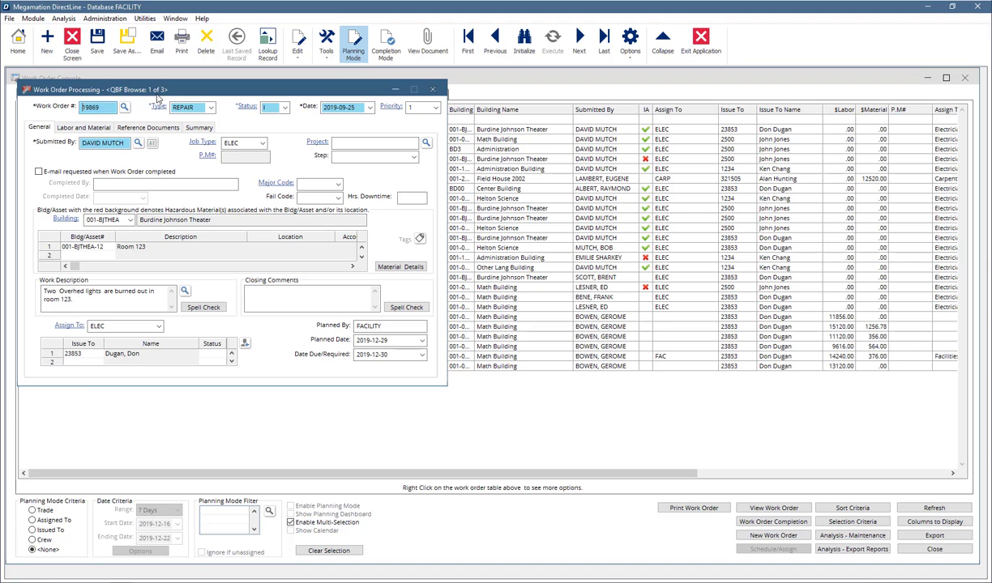
pyautogui.click(433, 89)
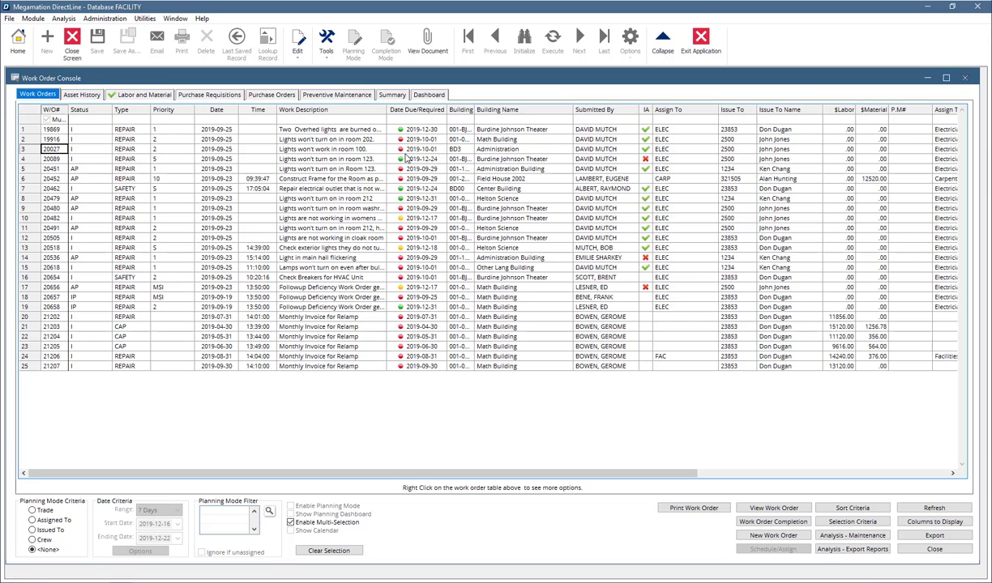
# Step: Examine the coloured due-date indicators and the IA column marks for several work orders
pyautogui.click(397, 129)
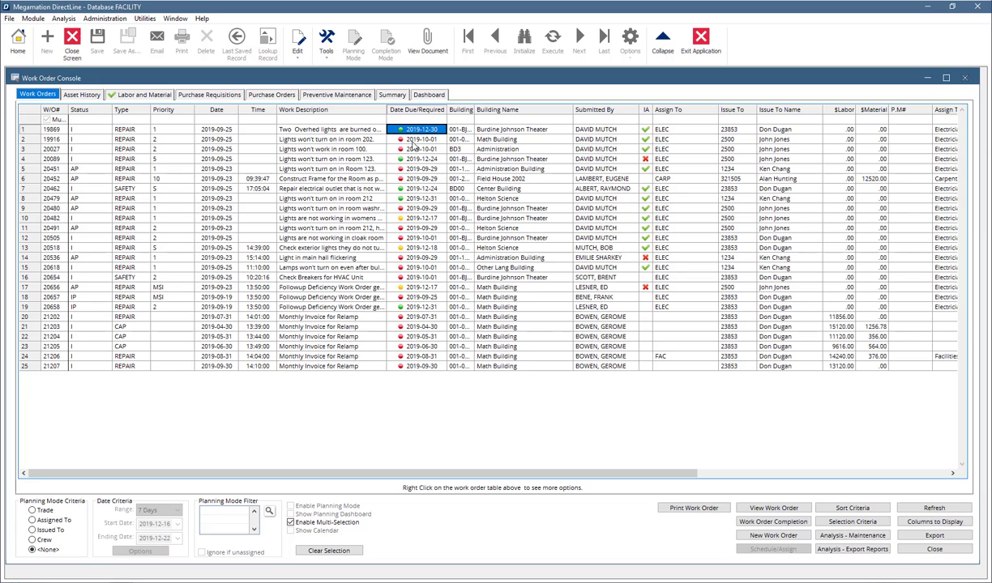
pyautogui.click(403, 219)
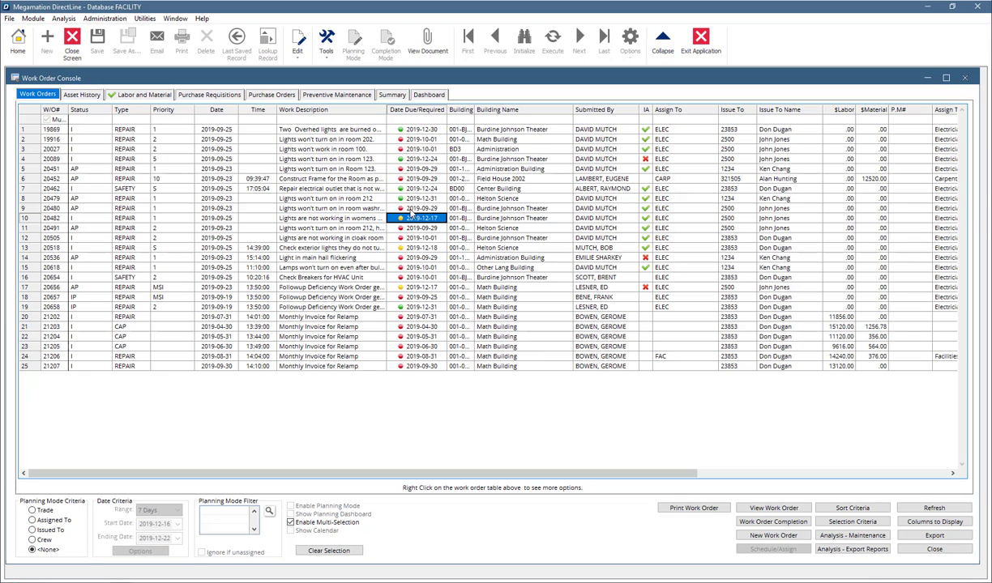
pyautogui.click(405, 208)
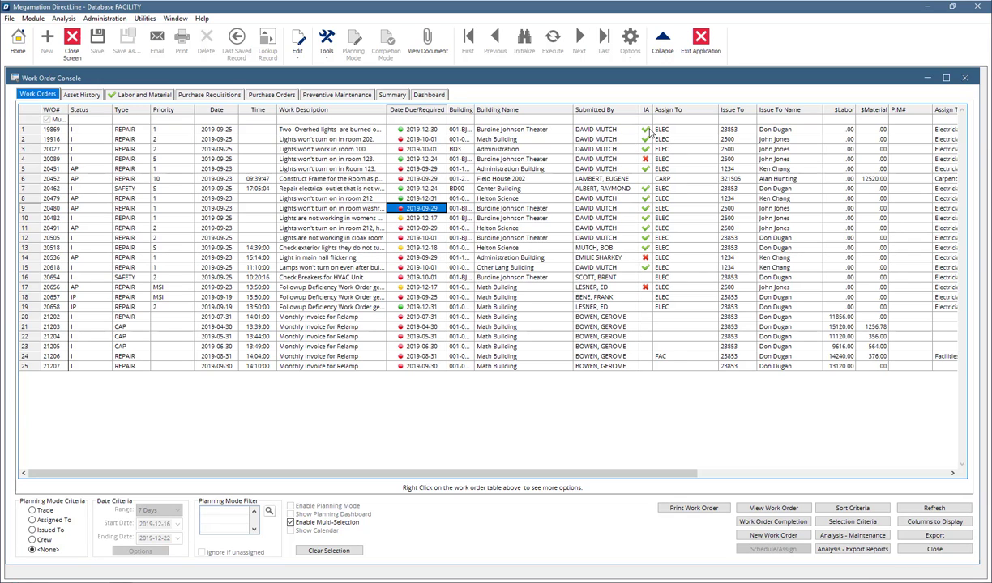
pyautogui.click(646, 130)
pyautogui.click(646, 140)
pyautogui.click(646, 149)
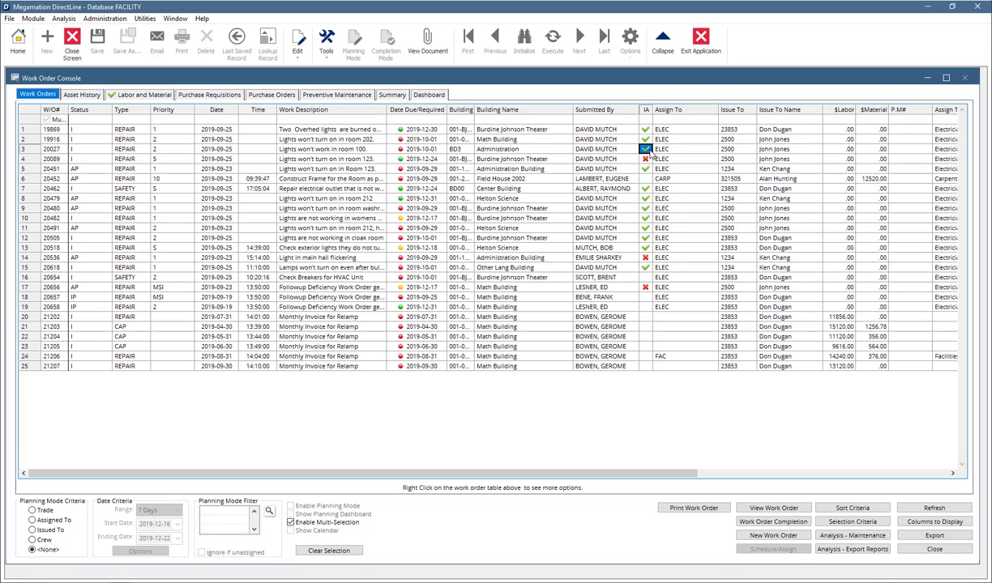
pyautogui.click(643, 160)
pyautogui.click(644, 258)
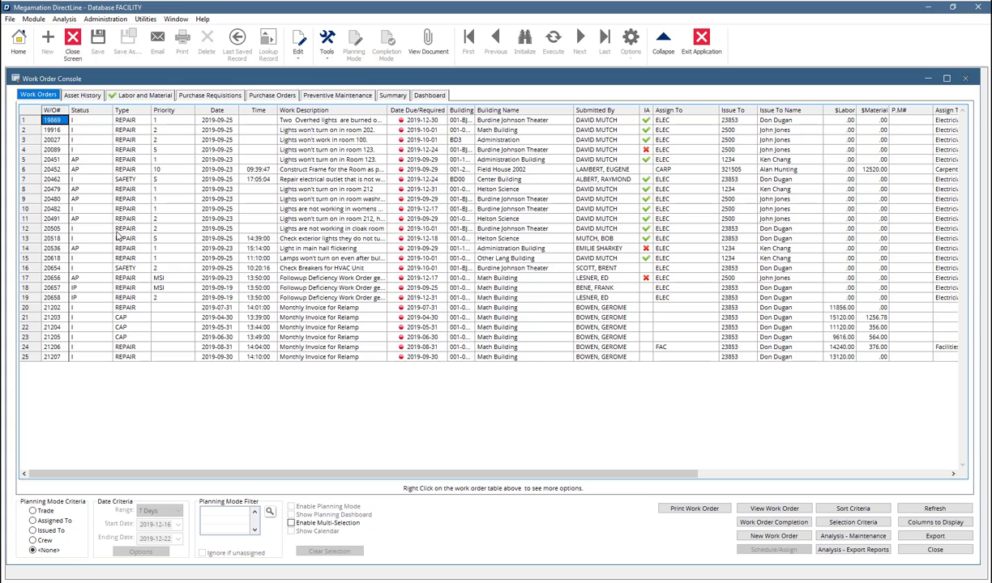
# Step: View the asset history for the Math Building "Lights won't turn on in room 202." work order and check its available assets without changing the selection
pyautogui.click(57, 132)
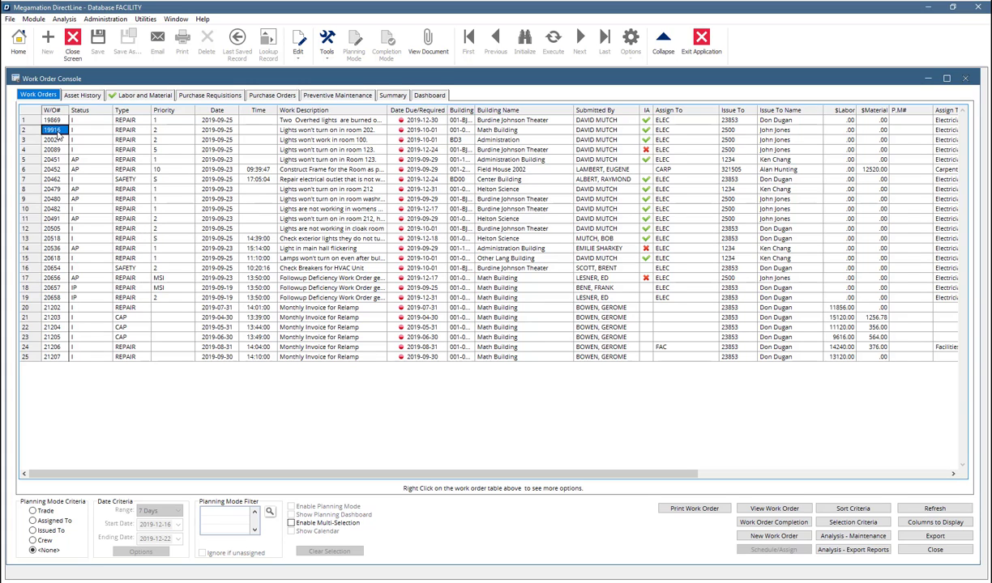
pyautogui.click(84, 96)
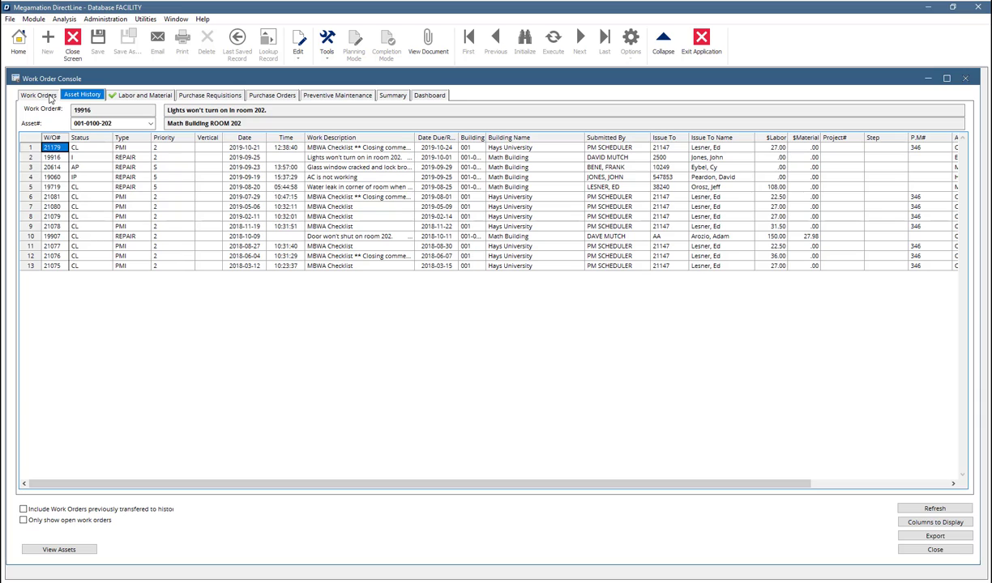
pyautogui.click(150, 125)
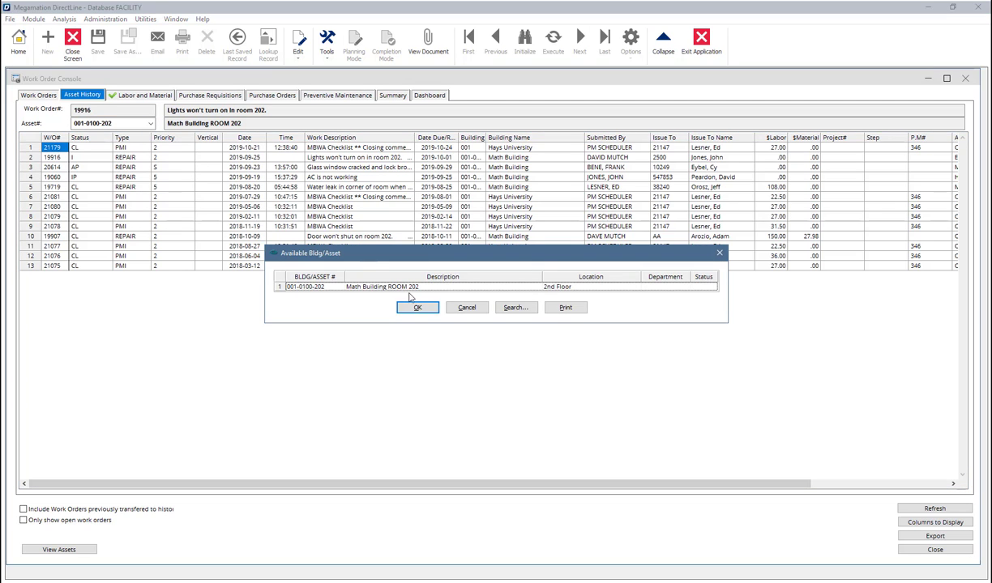
pyautogui.click(466, 308)
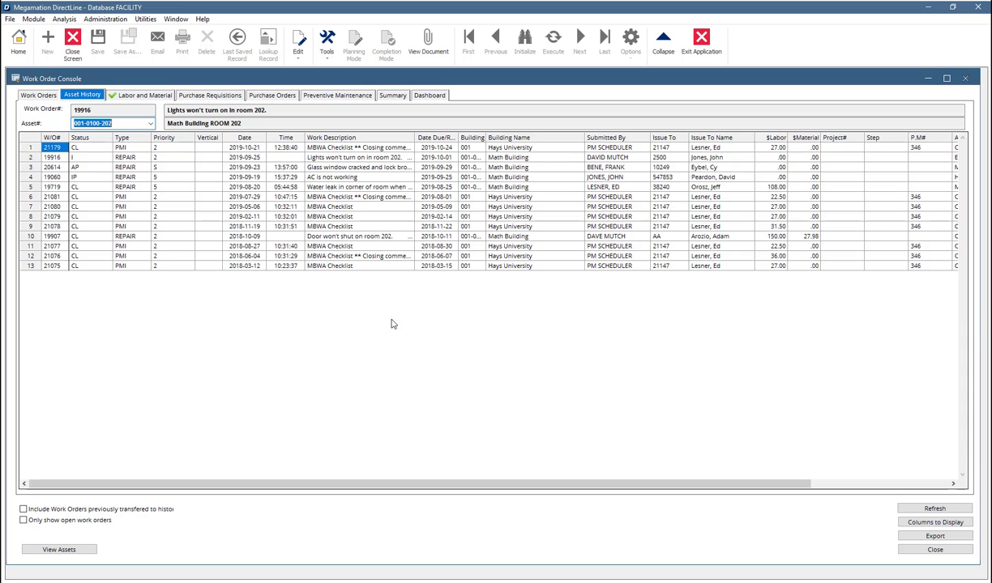
# Step: Review the asset history's column choices without changes, and briefly apply the open-only and transferred-to-history work order filters, each in turn
pyautogui.click(914, 525)
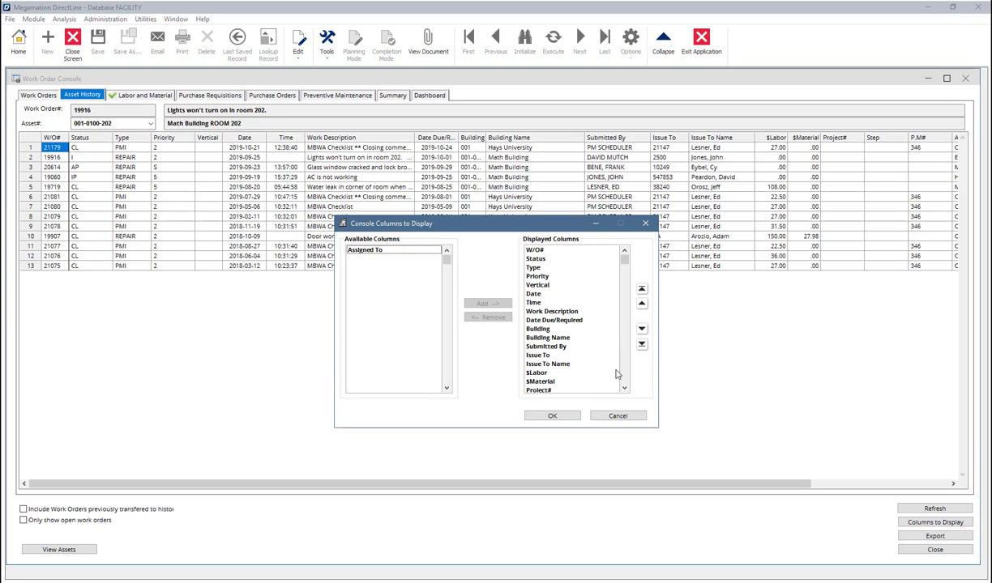
pyautogui.click(615, 416)
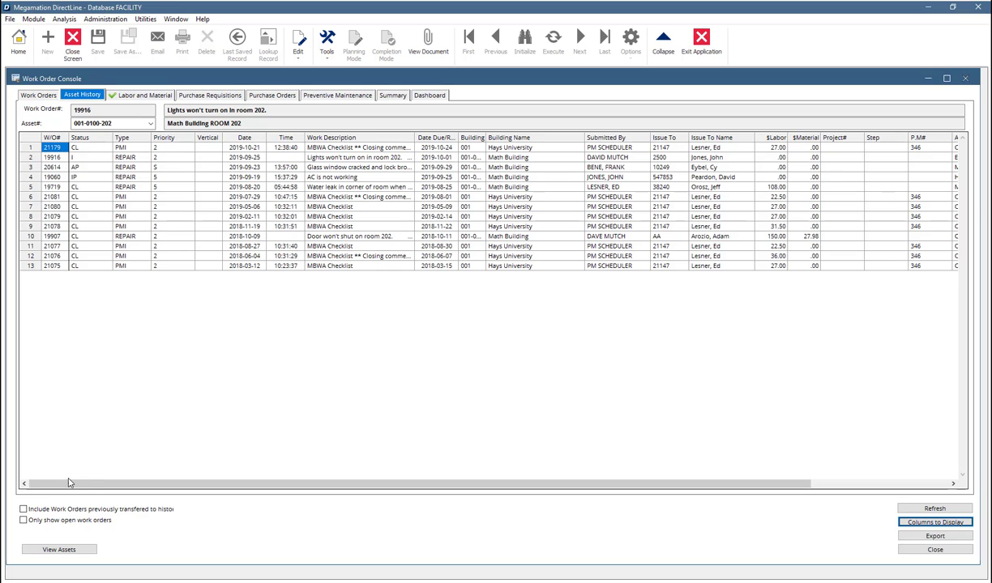
pyautogui.click(23, 521)
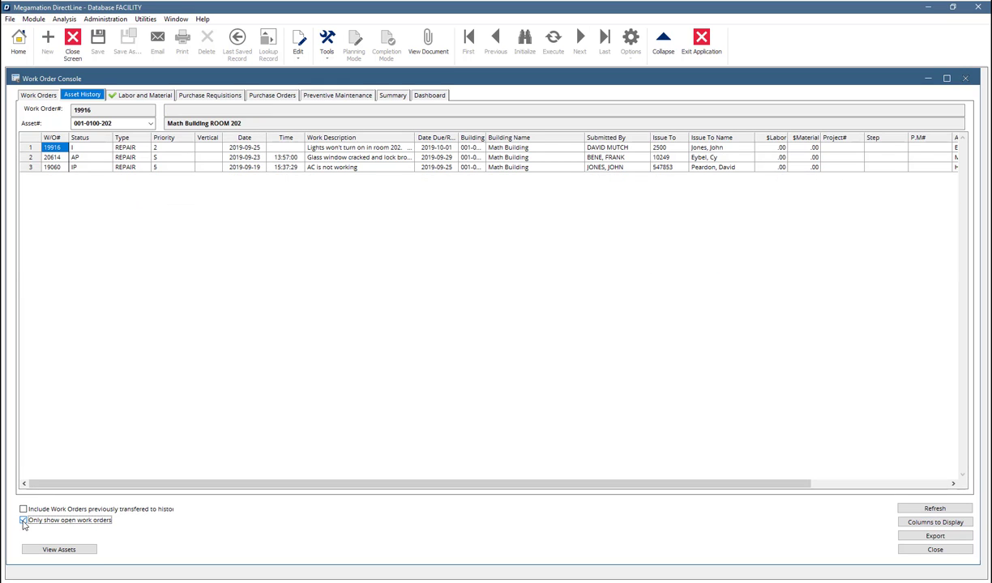
pyautogui.click(23, 521)
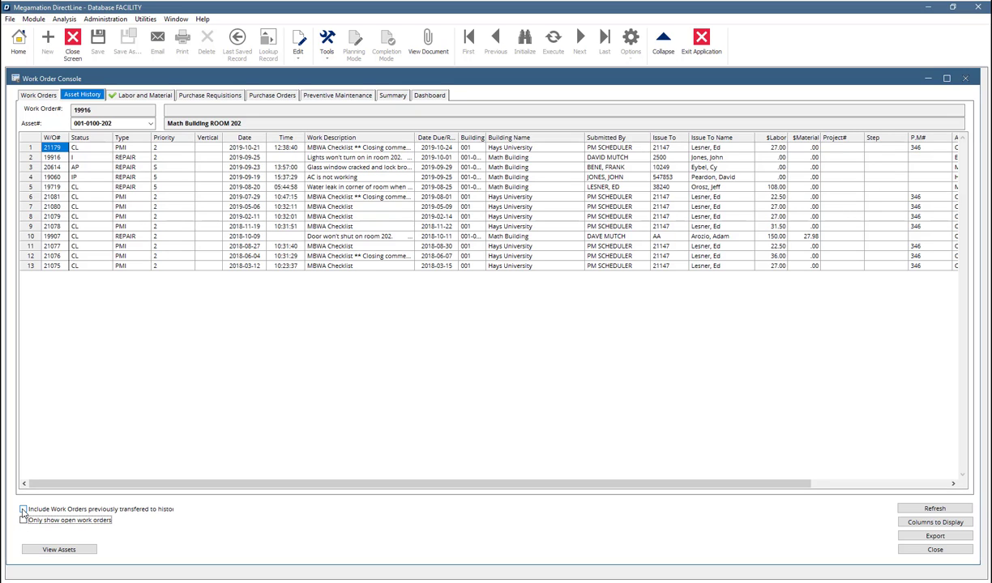
pyautogui.click(24, 510)
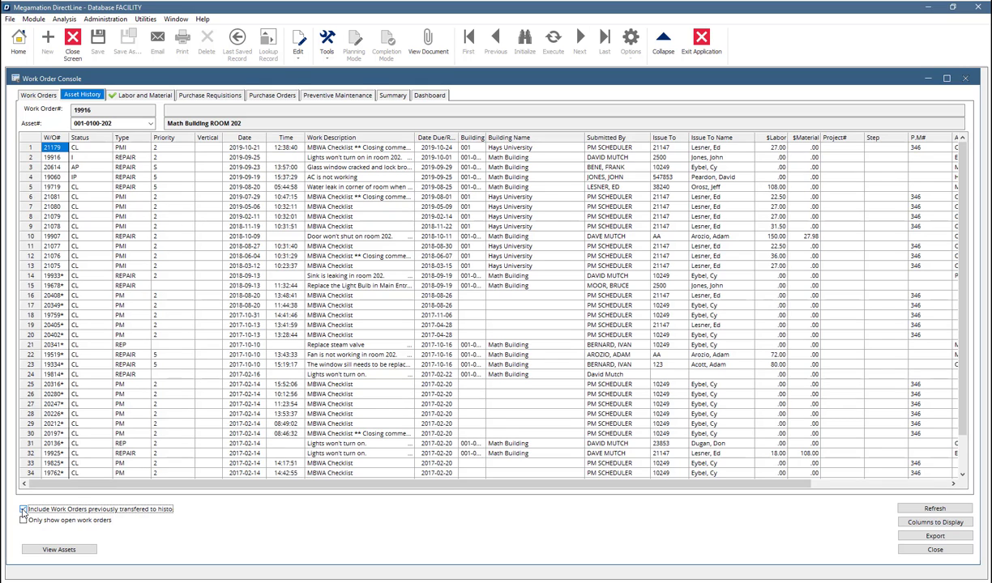
pyautogui.click(23, 510)
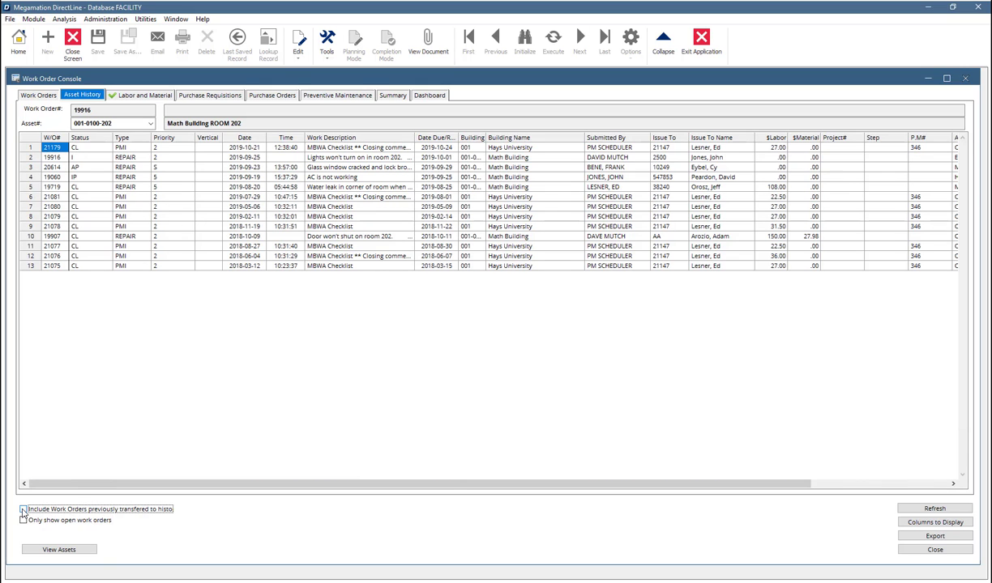
# Step: View the asset record for Math Building ROOM 202, close it, and show the work order's labor and material details
pyautogui.click(70, 550)
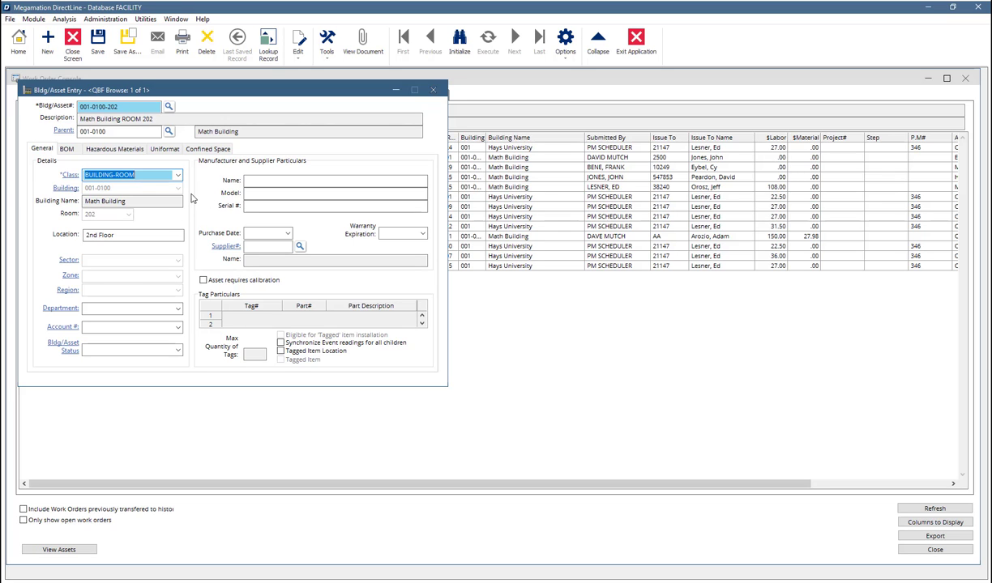
pyautogui.click(434, 92)
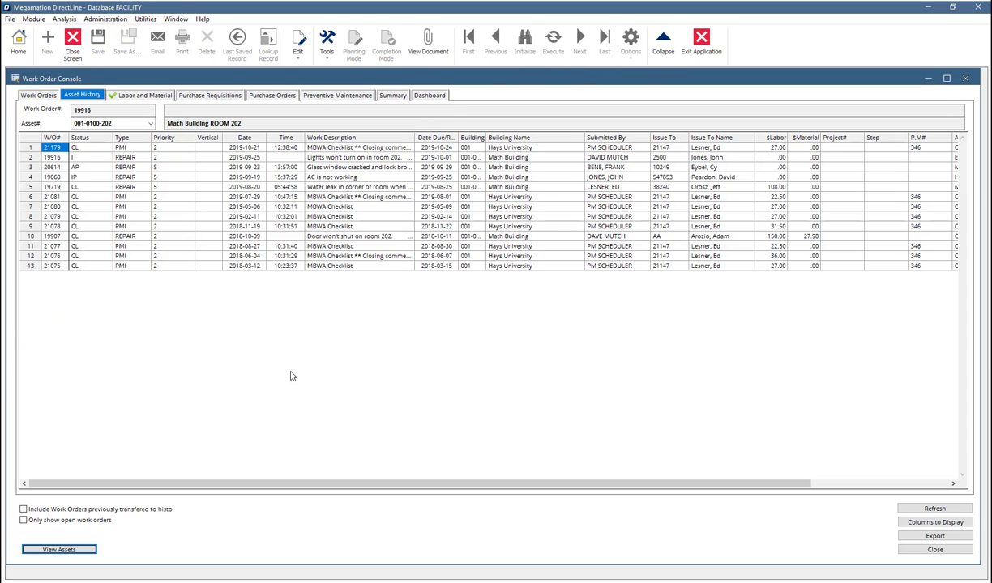
pyautogui.click(131, 96)
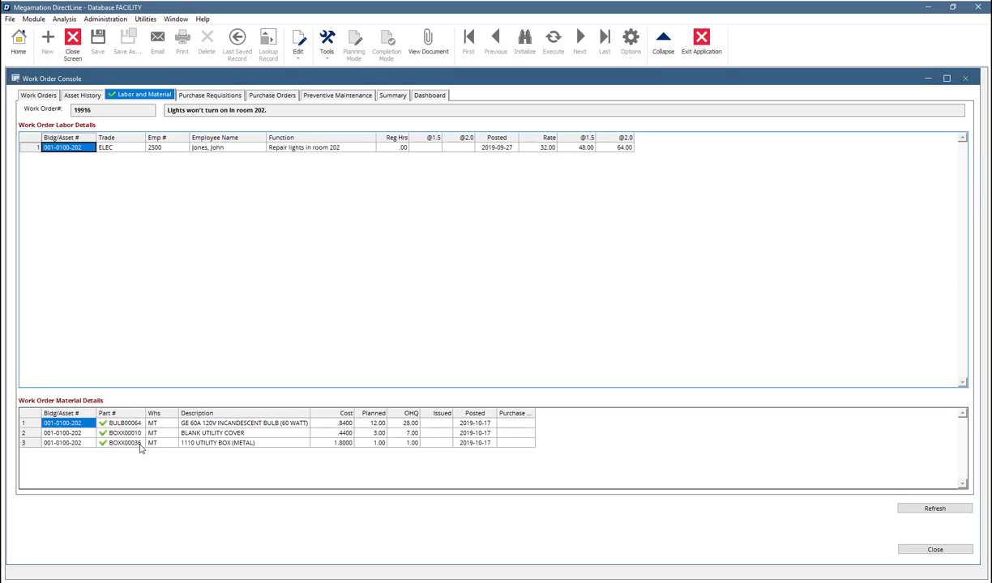
# Step: Show the work order's preventive maintenance and examine the asset's scheduling frequency, last done date and next due date
pyautogui.click(319, 94)
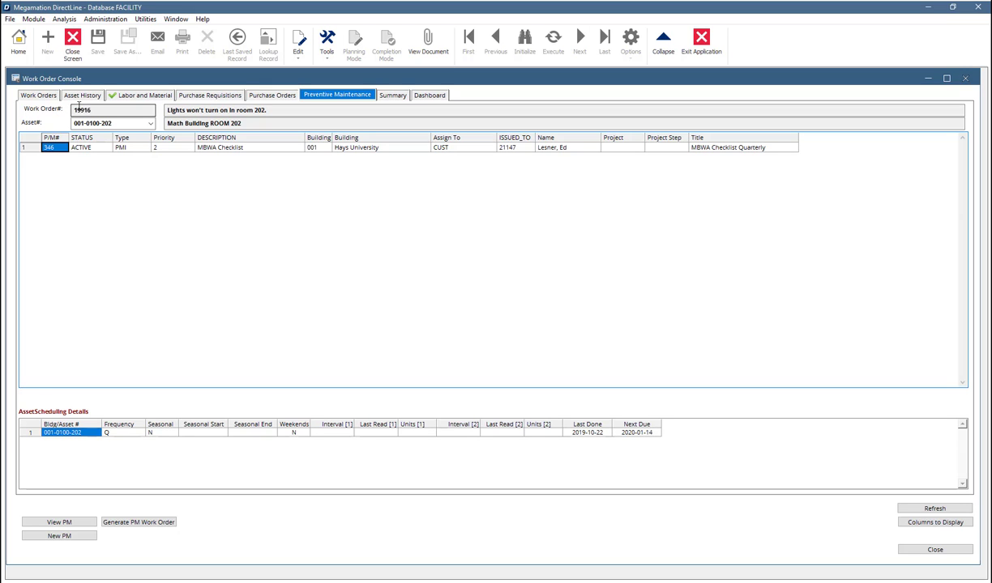
pyautogui.click(81, 433)
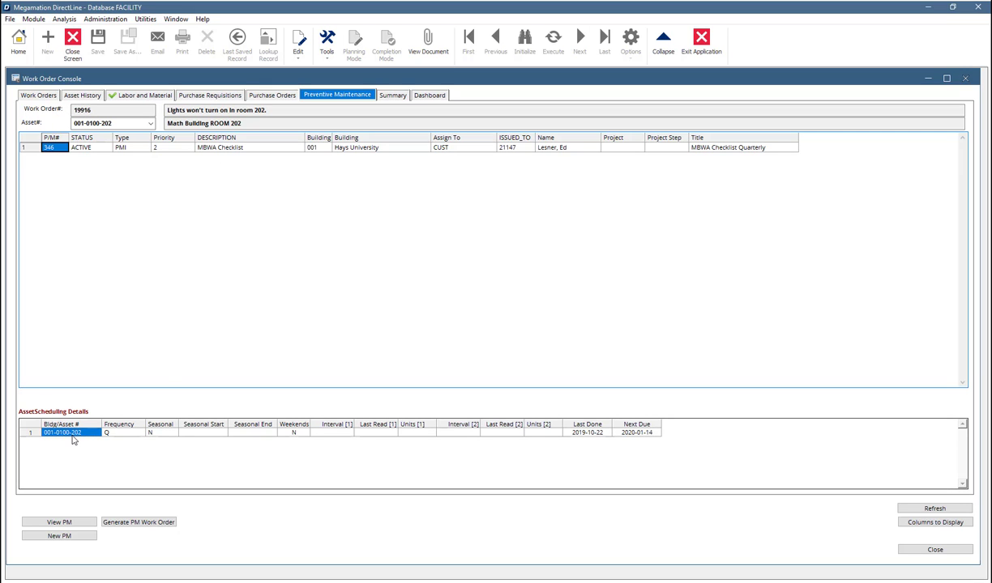
pyautogui.click(131, 434)
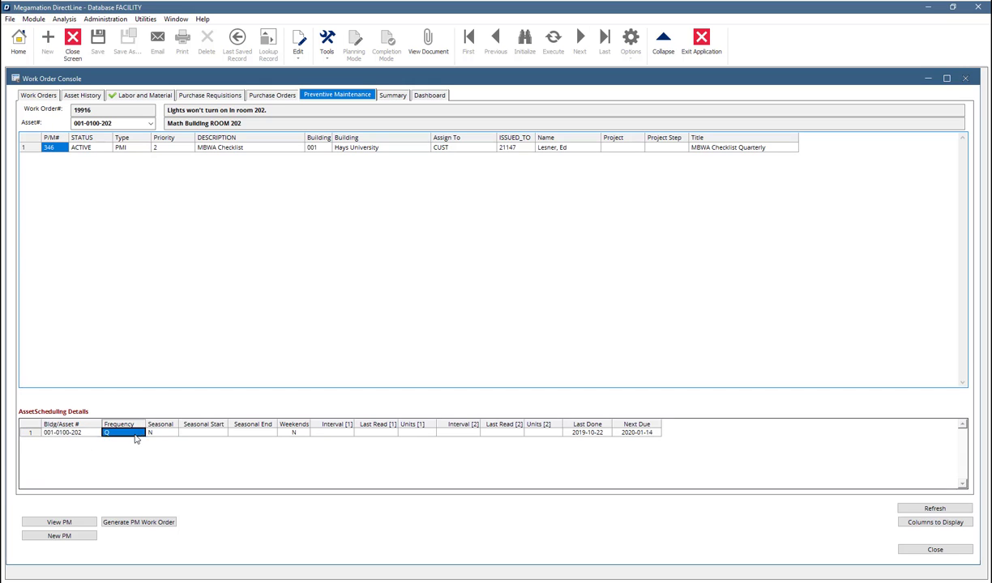
pyautogui.click(573, 433)
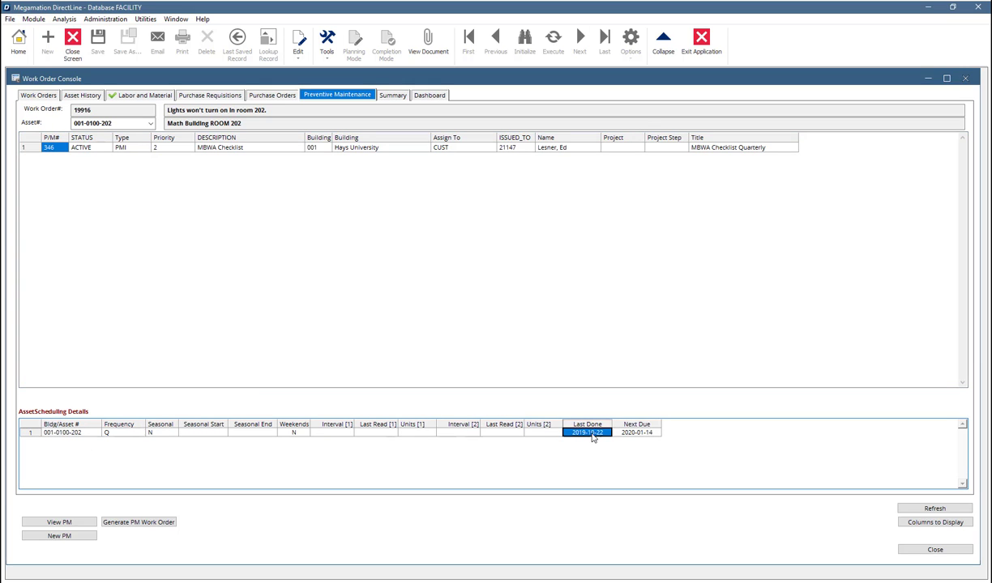
pyautogui.click(646, 434)
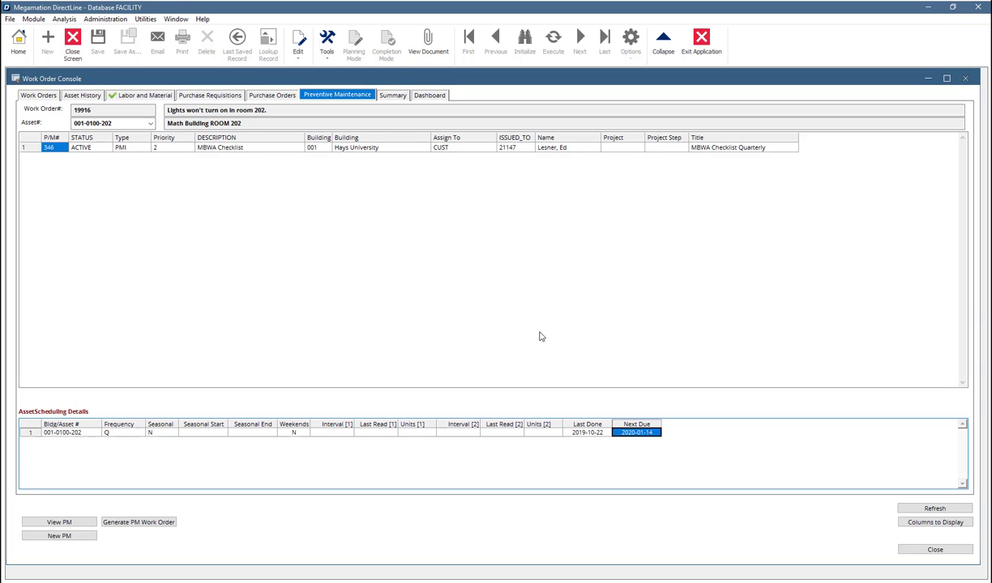
# Step: View the PM work order generation options without generating anything, and view the MBWA Checklist PM procedure and close it
pyautogui.click(152, 525)
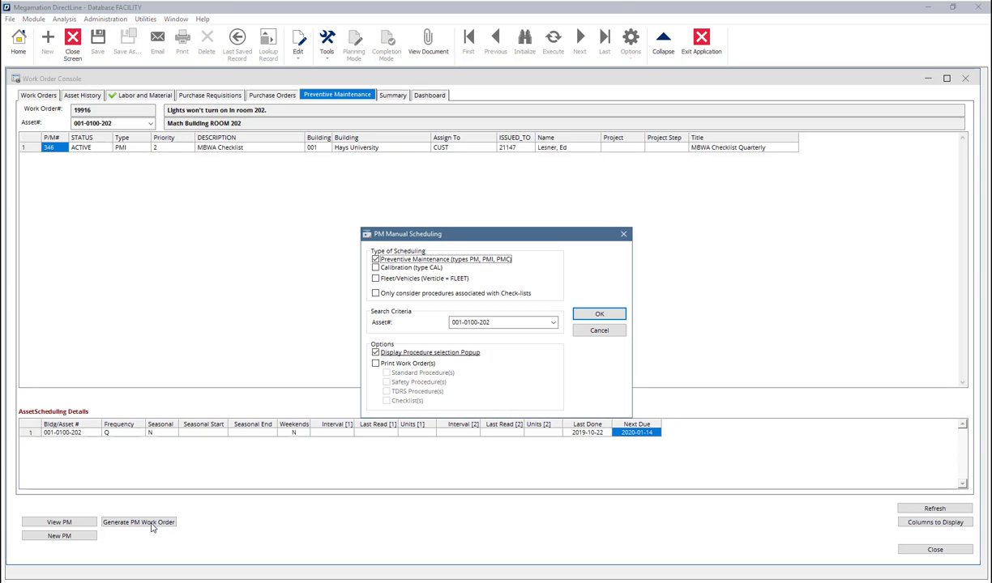
pyautogui.click(619, 333)
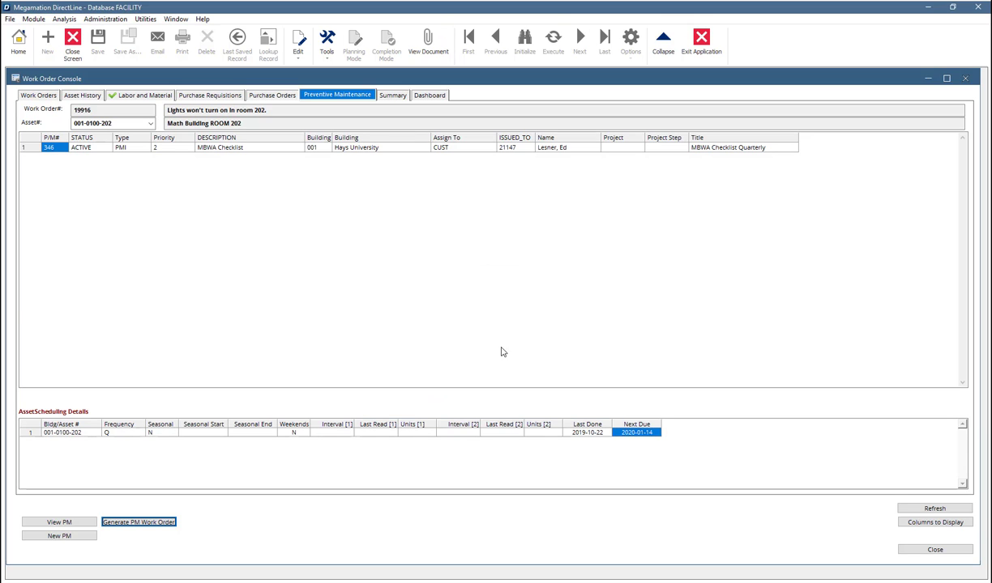
pyautogui.click(68, 525)
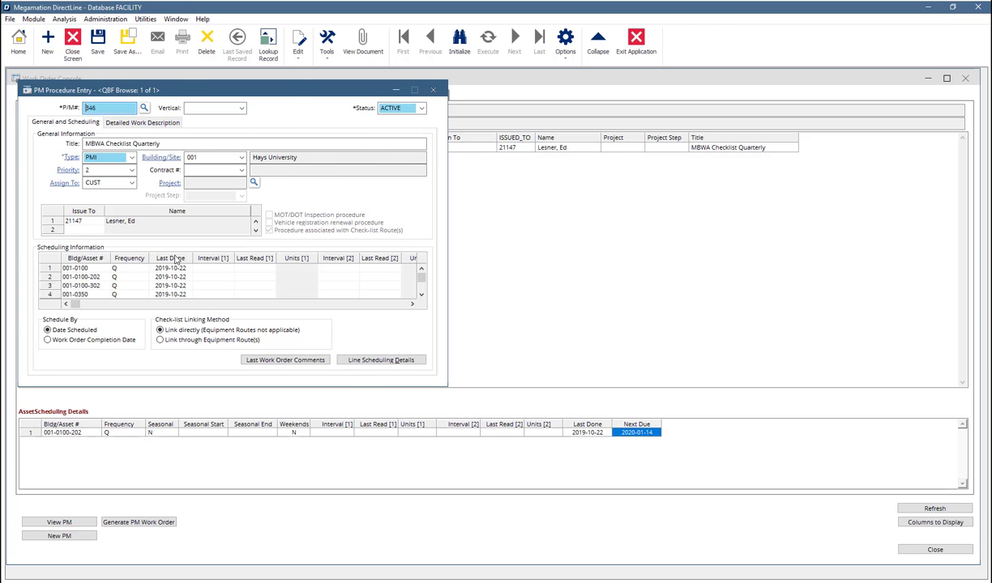
pyautogui.click(433, 90)
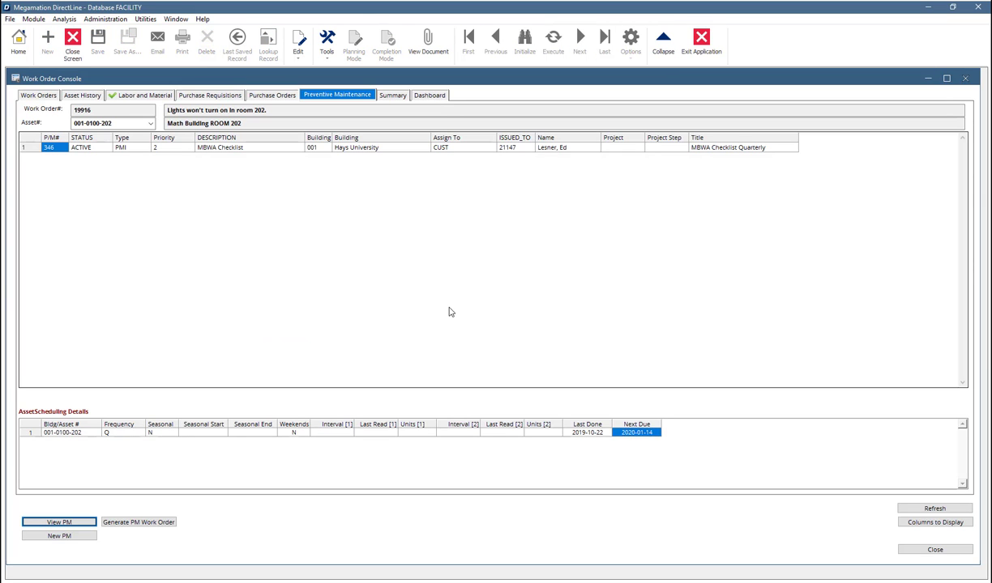